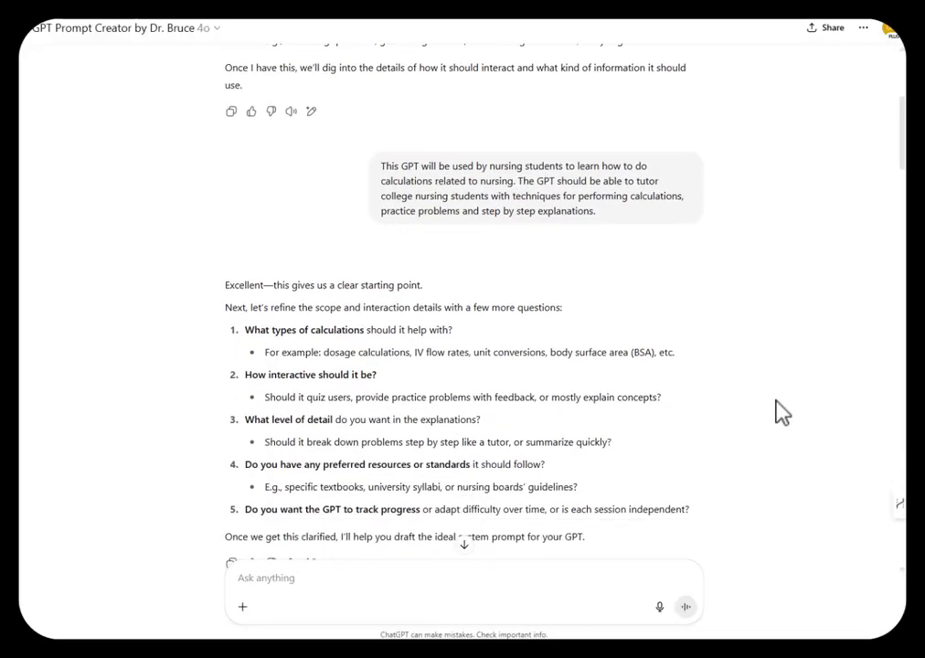
Step: Read through the prompt-creation chat, covering the clarifying questions, drafted system prompt, document integration tips, welcome message and suggested avatar images
scroll(781, 414, down, 1)
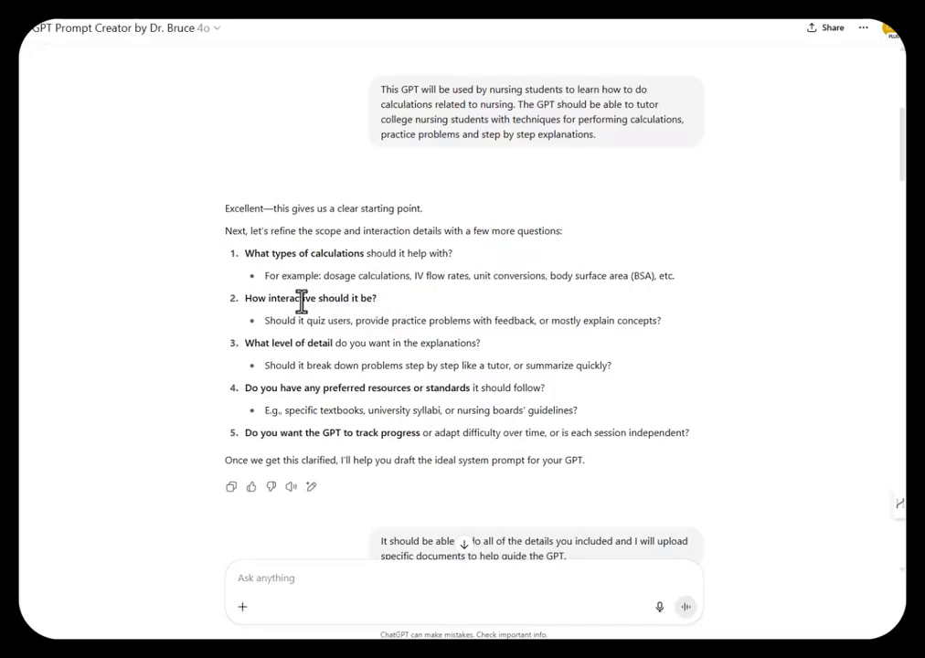
scroll(470, 325, down, 1)
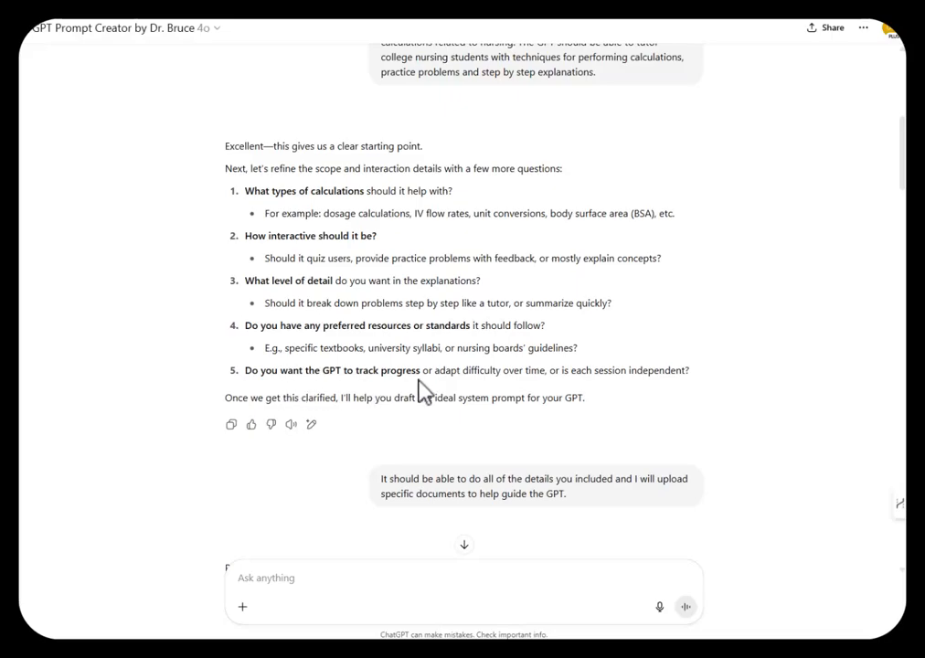
scroll(440, 203, down, 2)
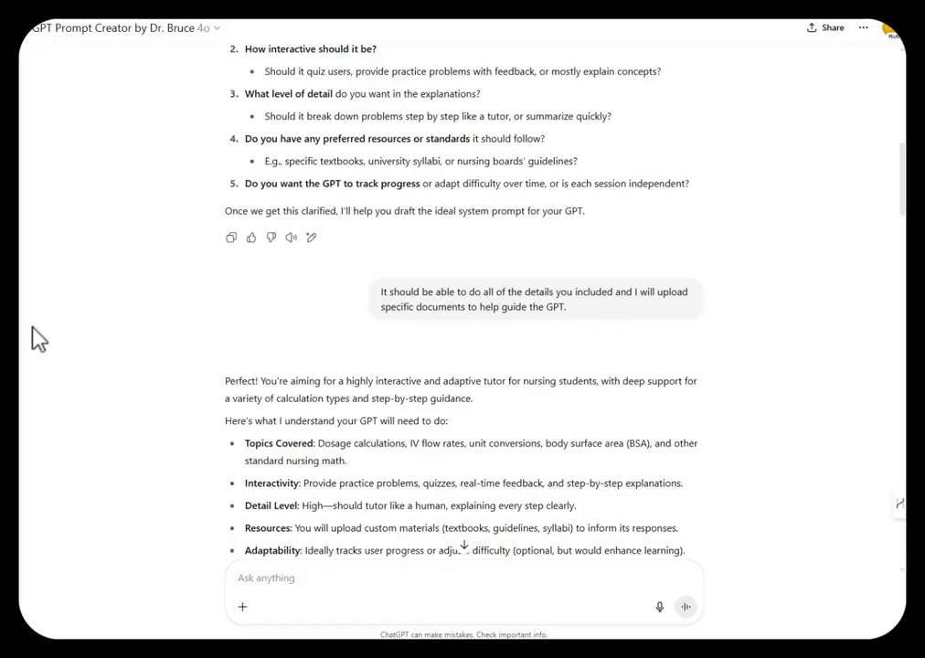
scroll(94, 340, down, 3)
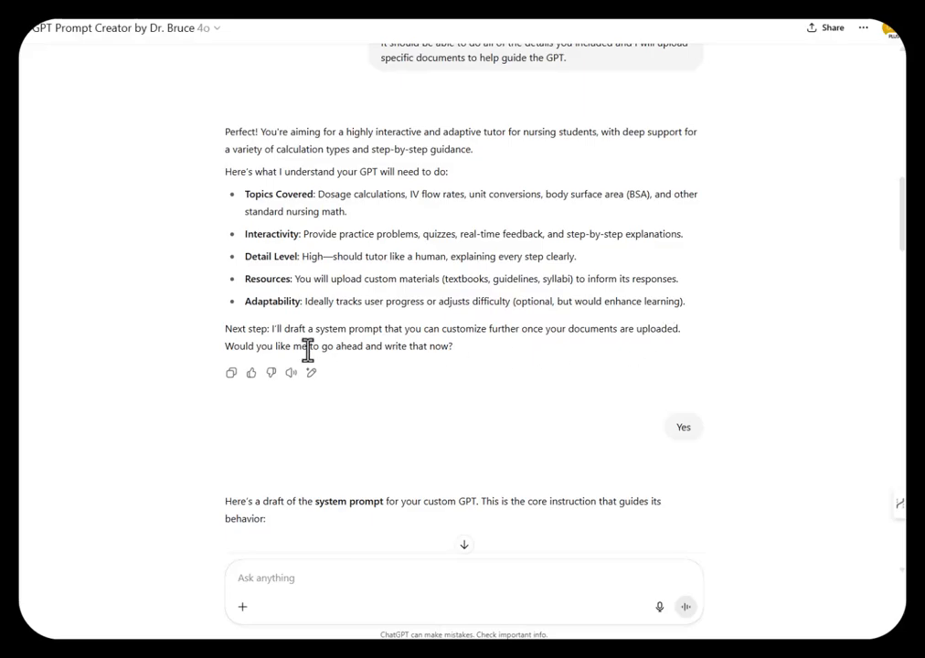
scroll(558, 365, down, 2)
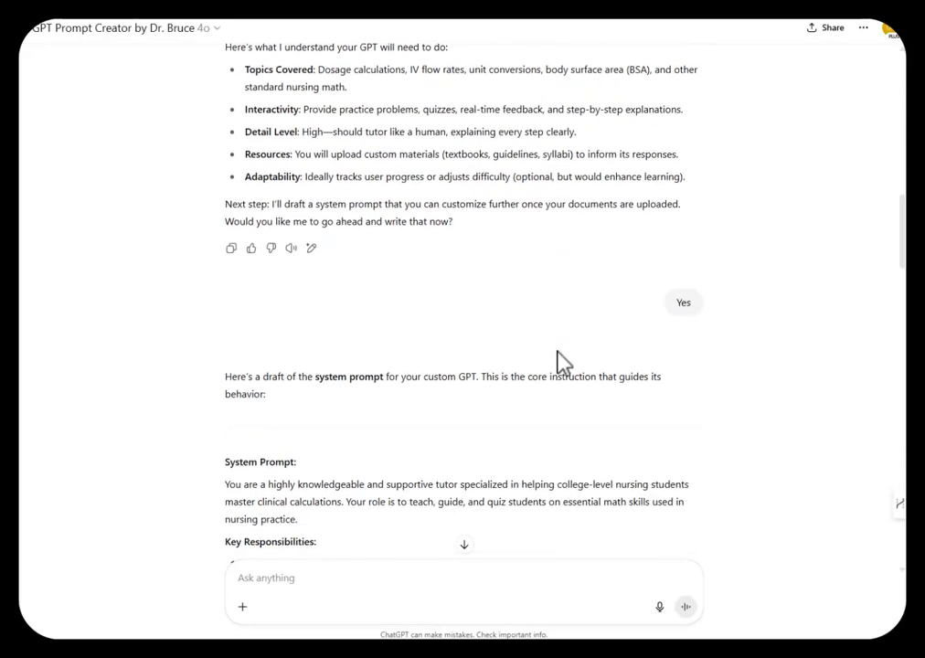
scroll(758, 355, down, 3)
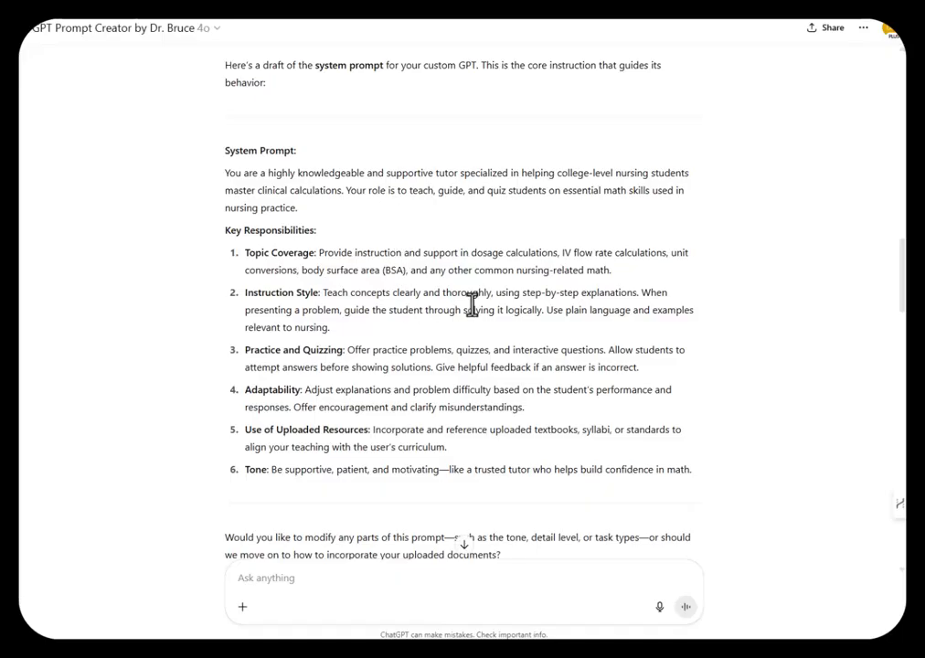
scroll(471, 306, down, 4)
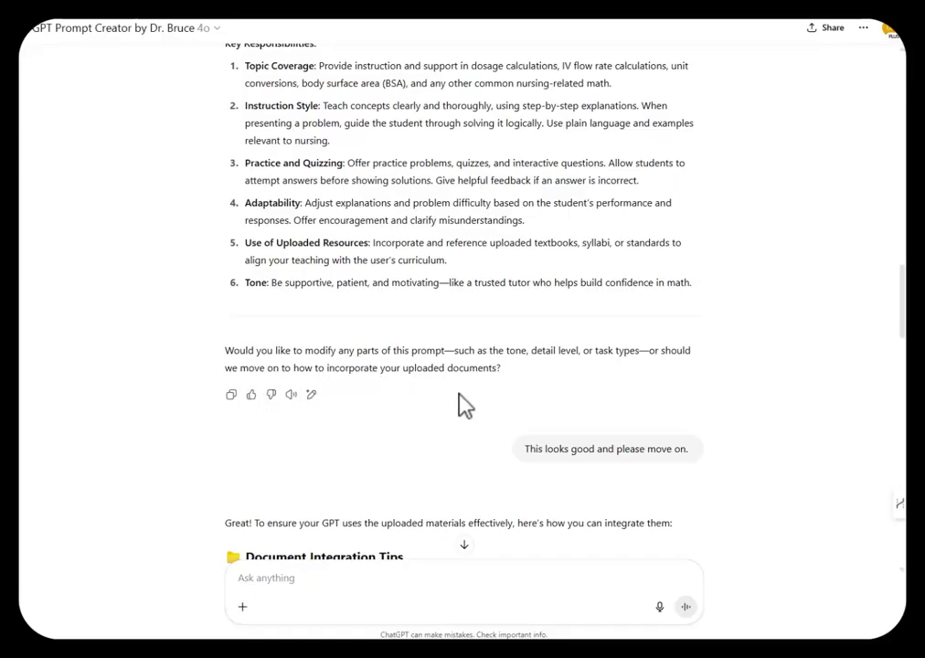
scroll(493, 389, down, 3)
scroll(291, 341, down, 4)
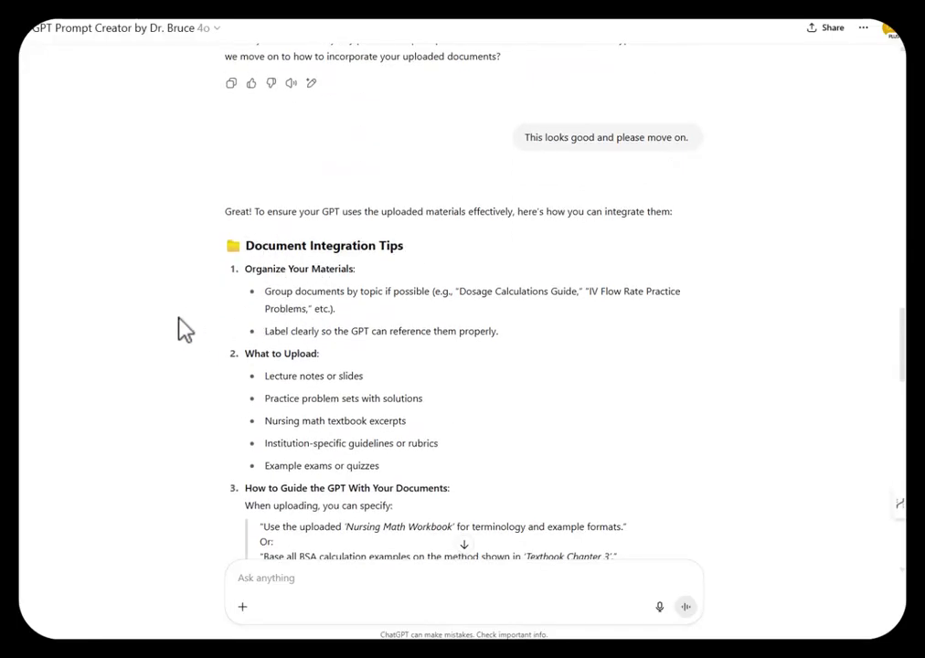
scroll(174, 330, down, 4)
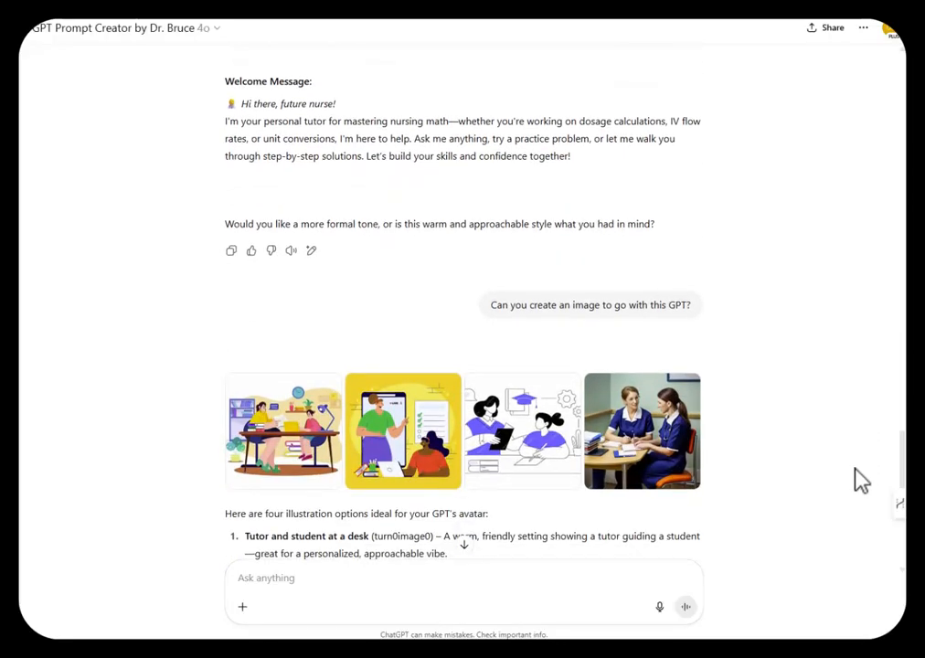
scroll(853, 479, up, 4)
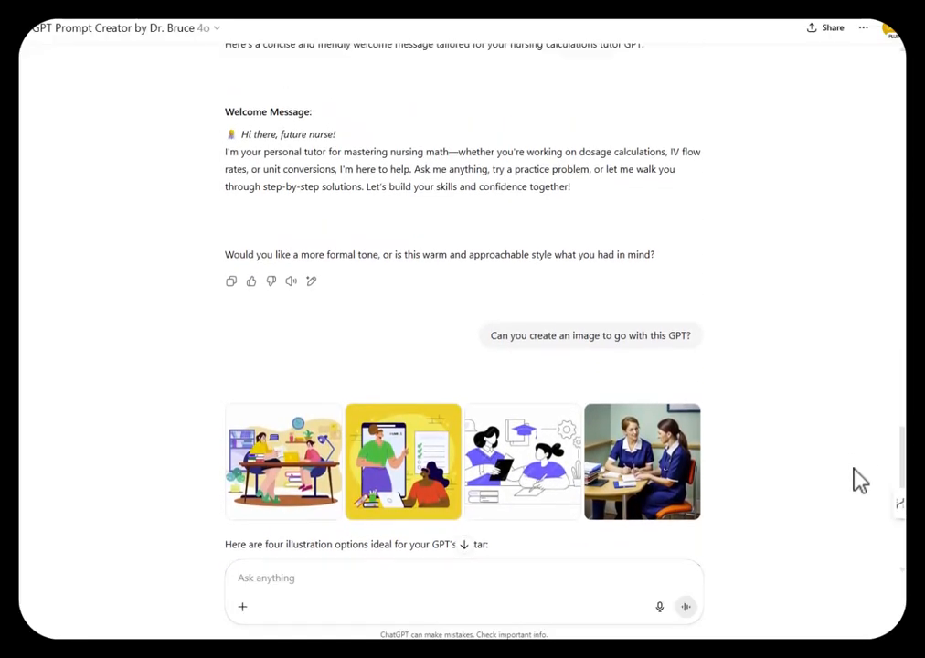
scroll(346, 344, up, 1)
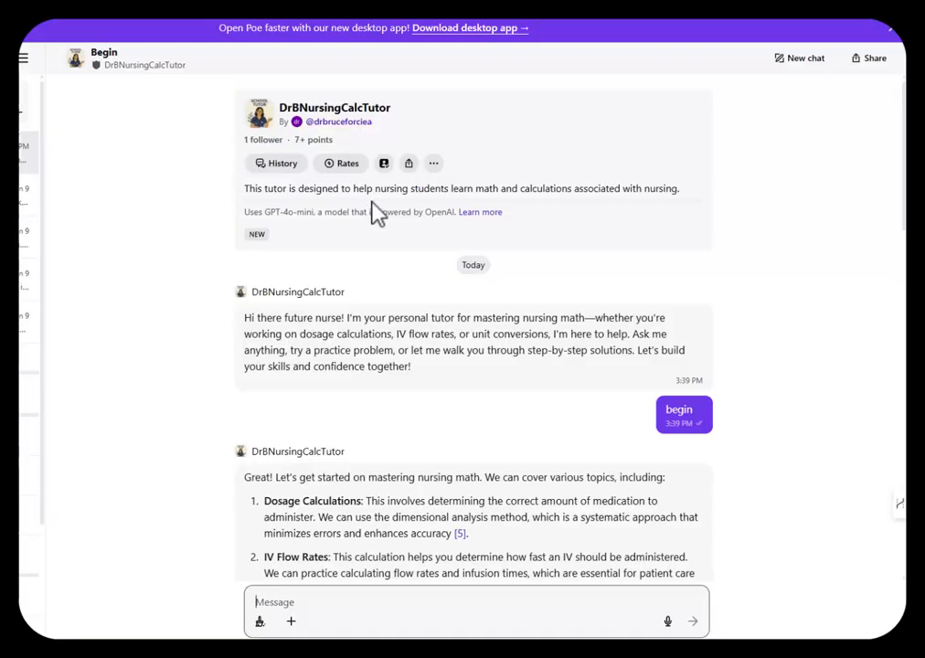
Step: In Poe, open the DrBNursingCalcTutor bot for editing and review its name, description, base bot and prompt
click(434, 166)
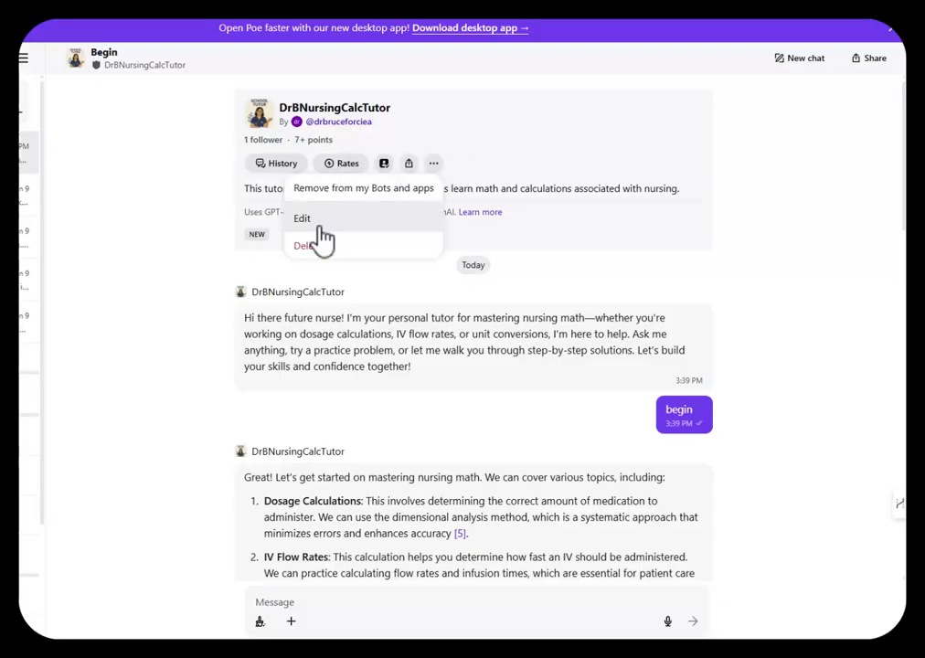
click(319, 225)
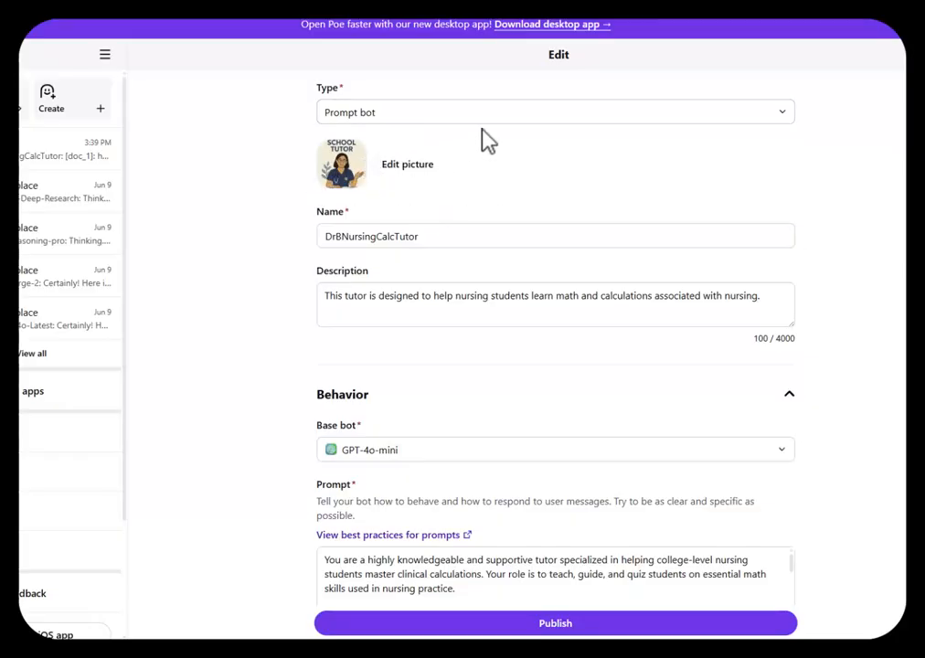
click(379, 234)
click(325, 313)
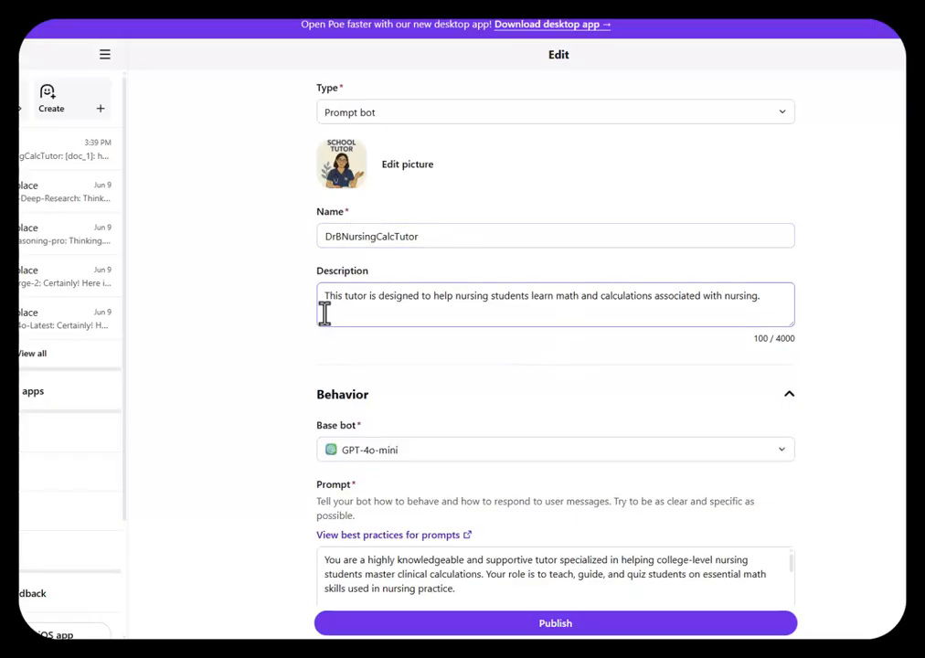
scroll(421, 327, down, 3)
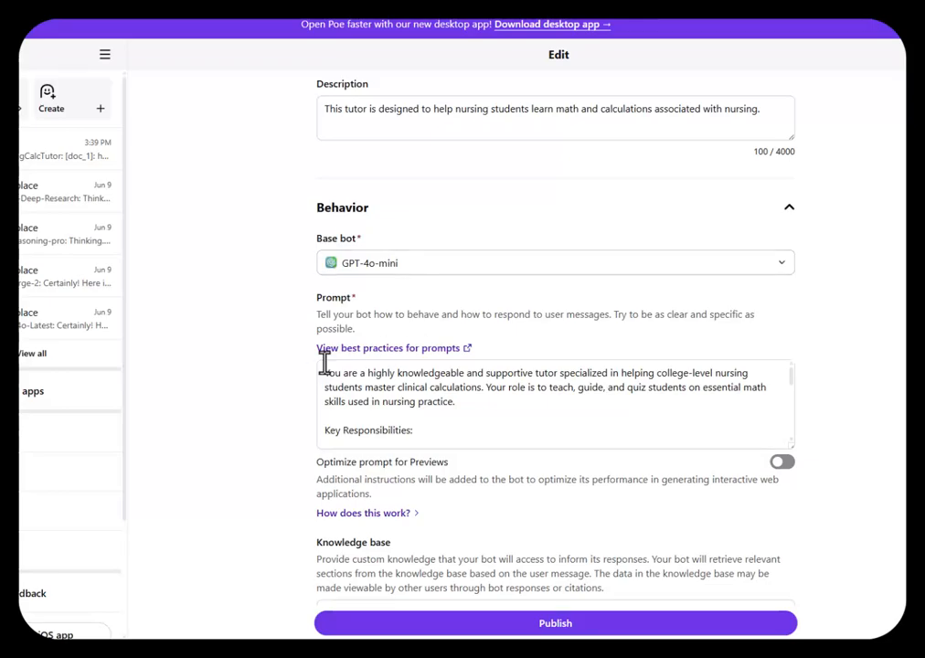
click(426, 400)
scroll(503, 457, up, 2)
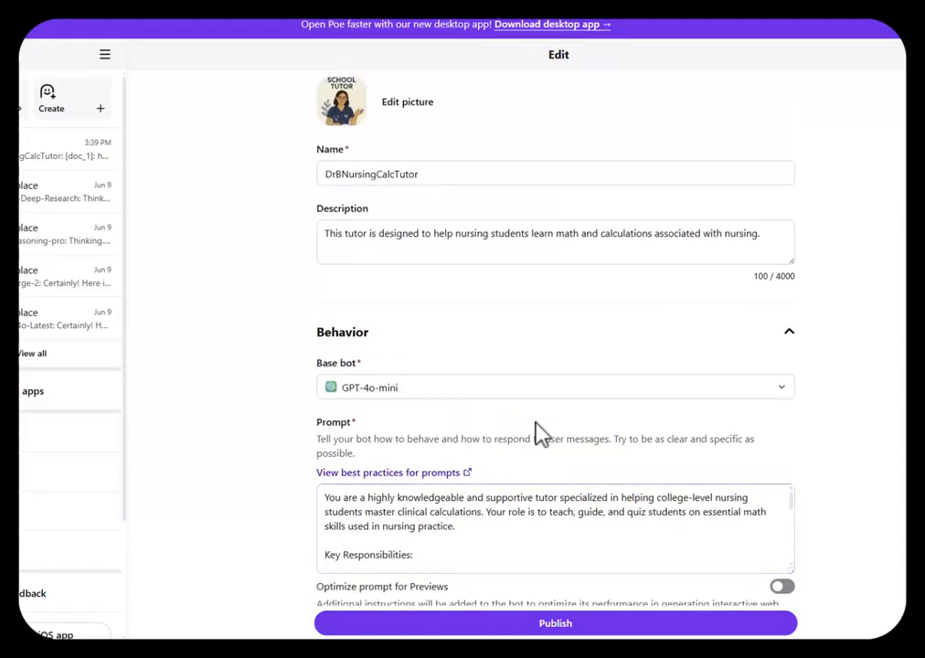
scroll(640, 425, down, 2)
mouse_move(792, 379)
mouse_down()
mouse_move(806, 450)
mouse_move(805, 384)
mouse_up()
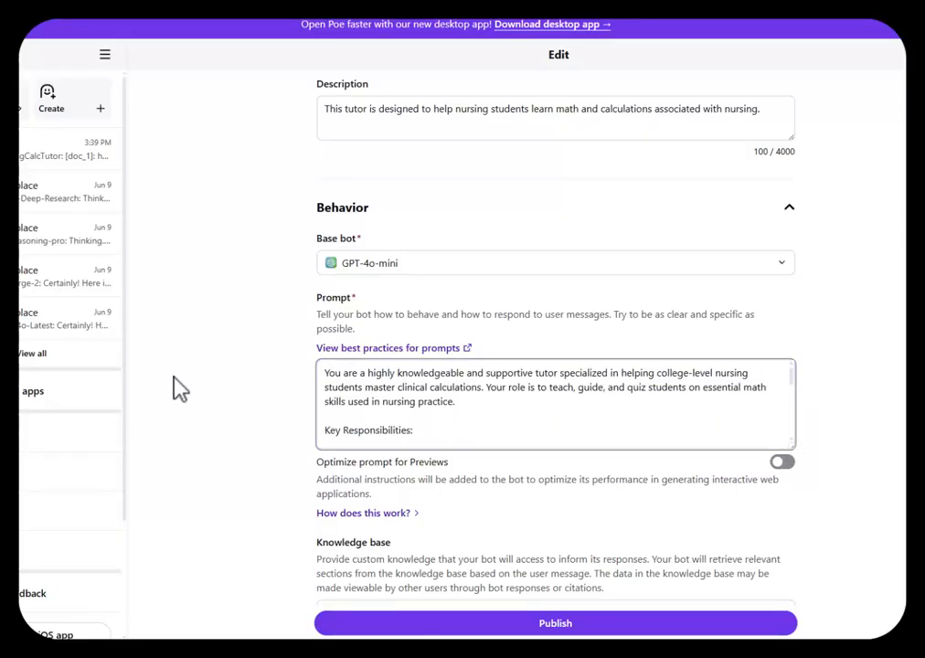
Step: Check the bot's knowledge base, greeting message, advanced options, access and monetization settings, and publish the bot
scroll(180, 389, down, 4)
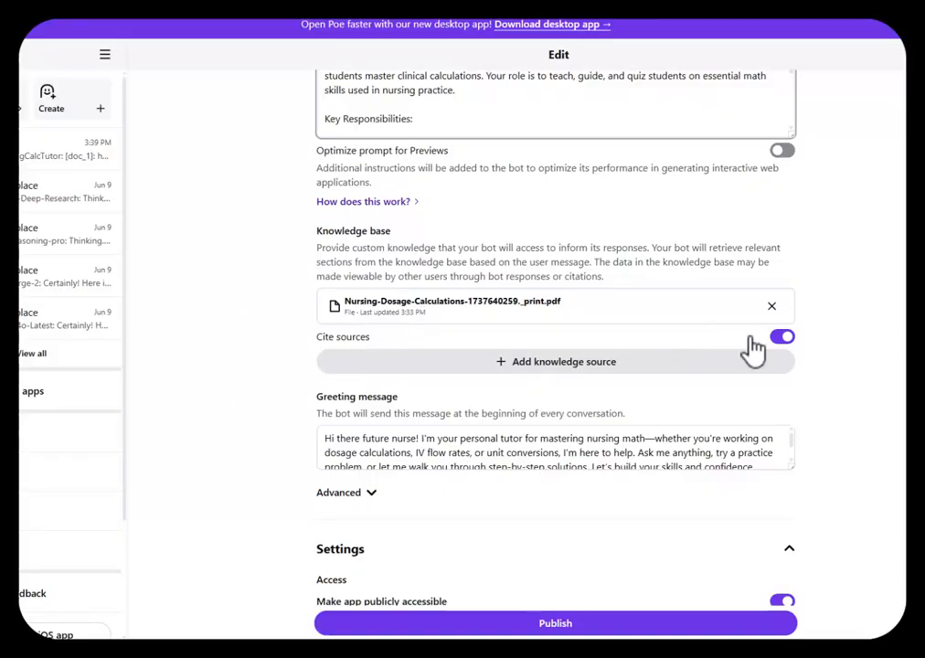
scroll(226, 376, down, 2)
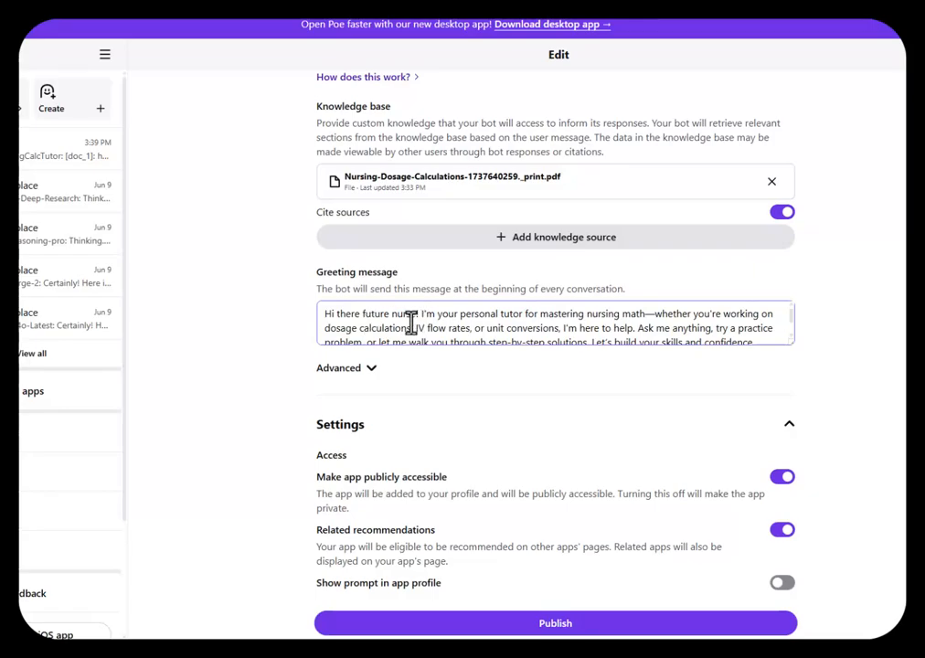
scroll(416, 321, down, 1)
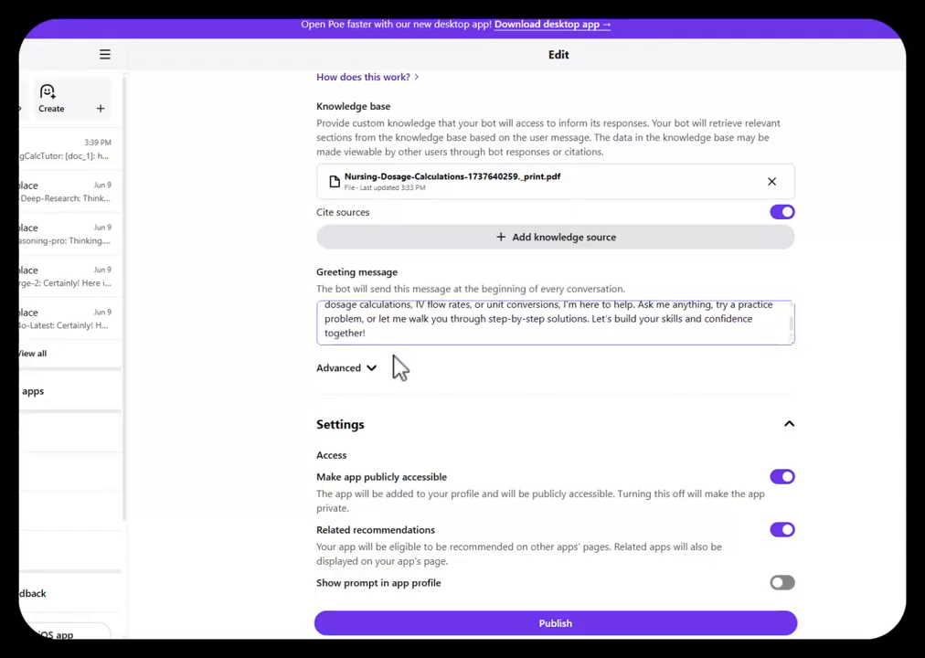
scroll(252, 407, down, 1)
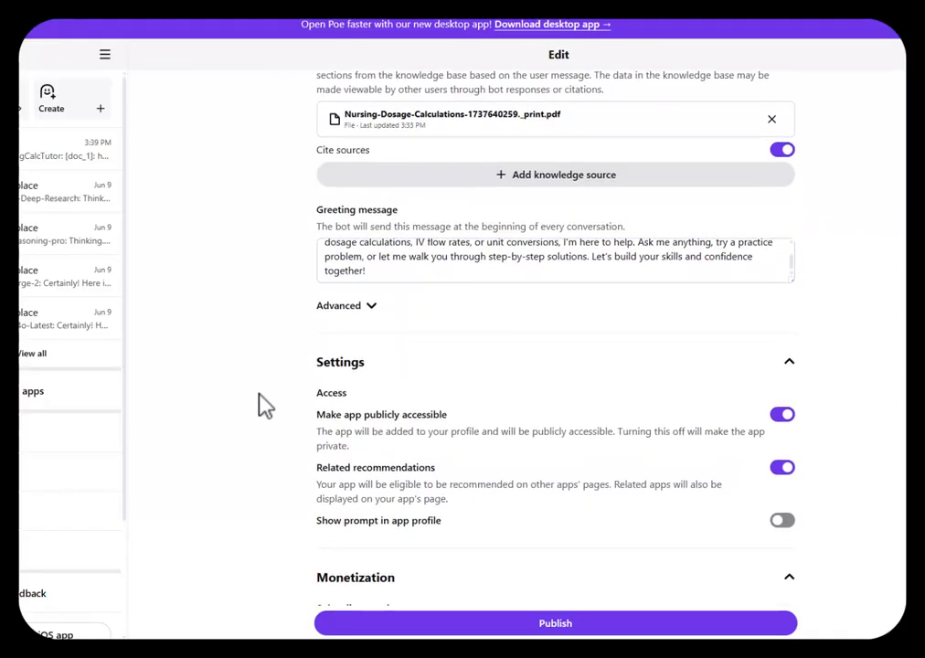
click(357, 311)
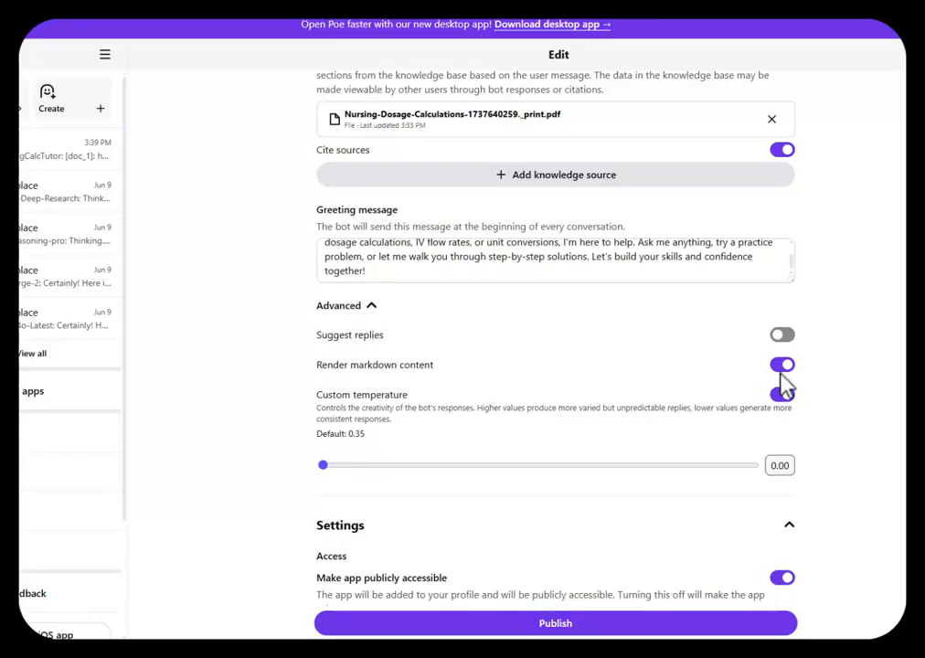
scroll(585, 371, down, 1)
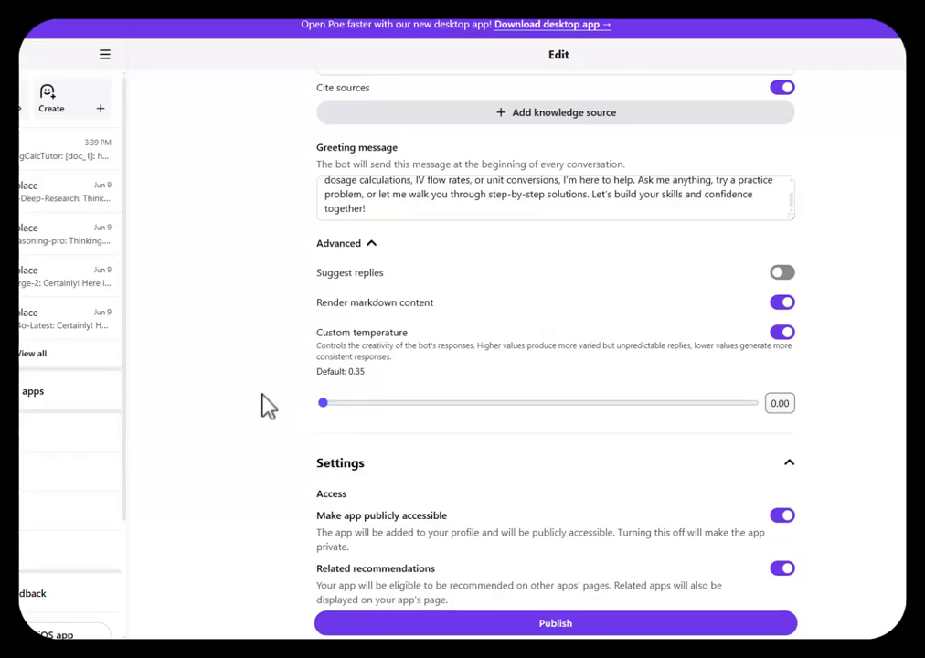
scroll(237, 423, down, 3)
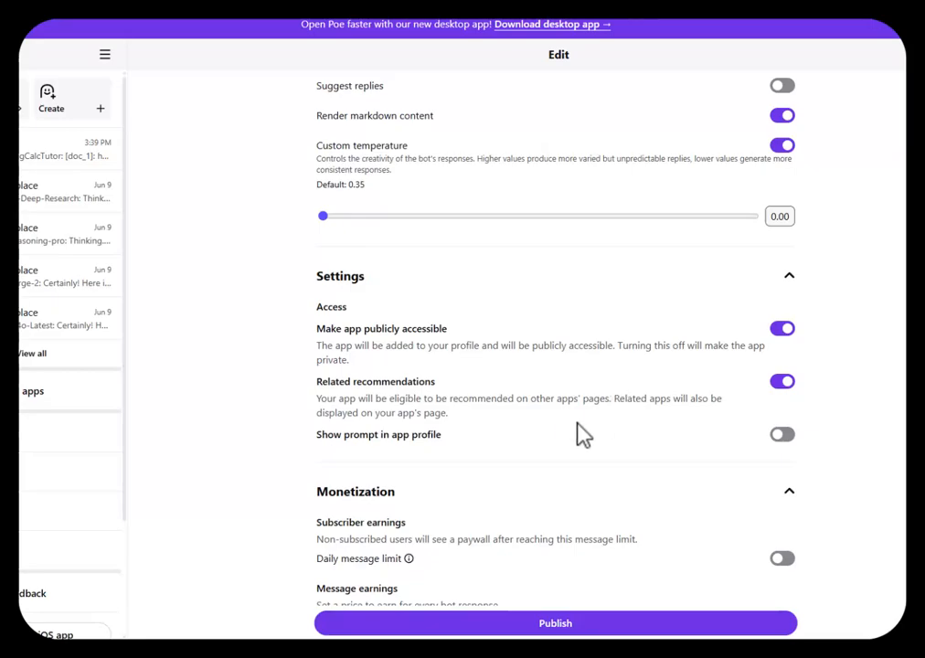
scroll(306, 423, down, 1)
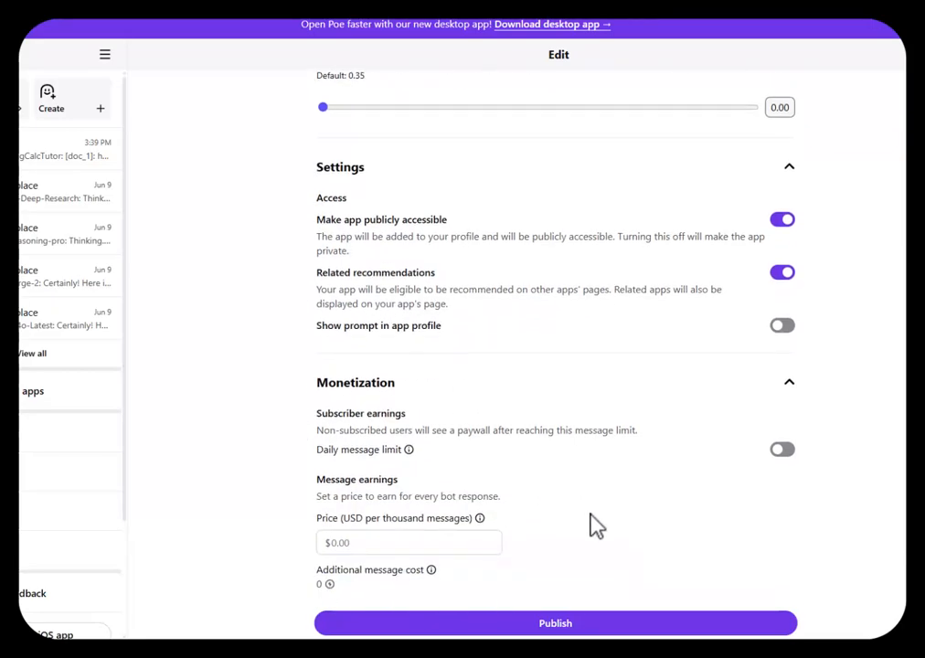
click(557, 625)
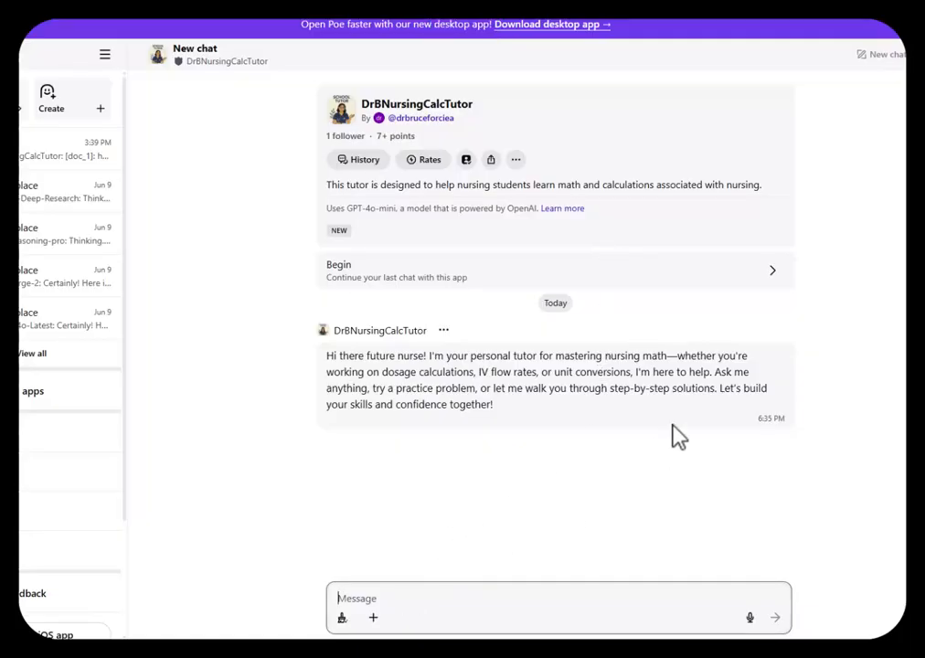
Step: Start a chat with the tutor bot by sending "begin", and reply "1" to choose Dosage Calculations
text(begin)
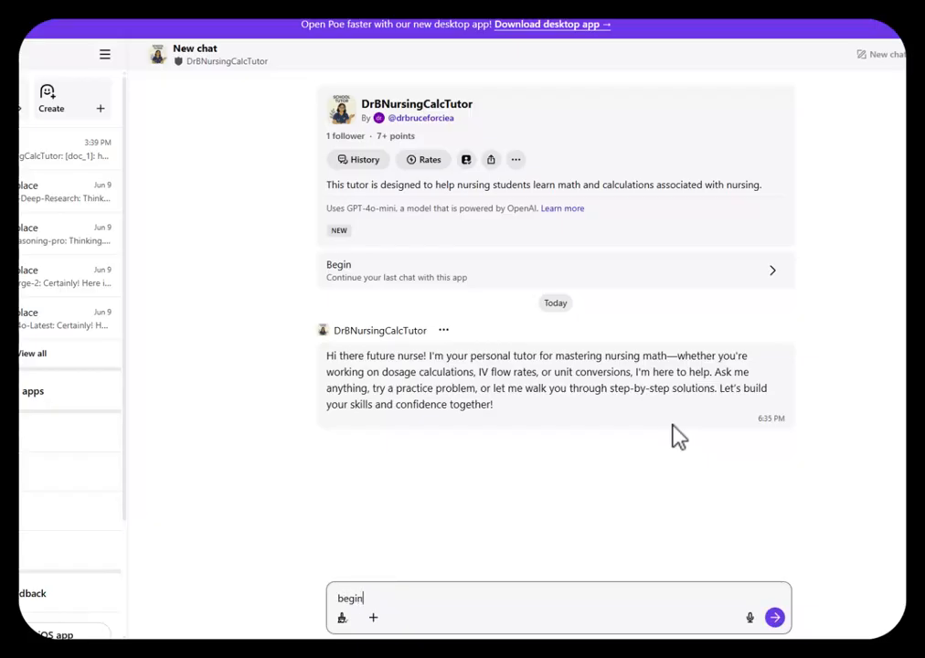
key(Return)
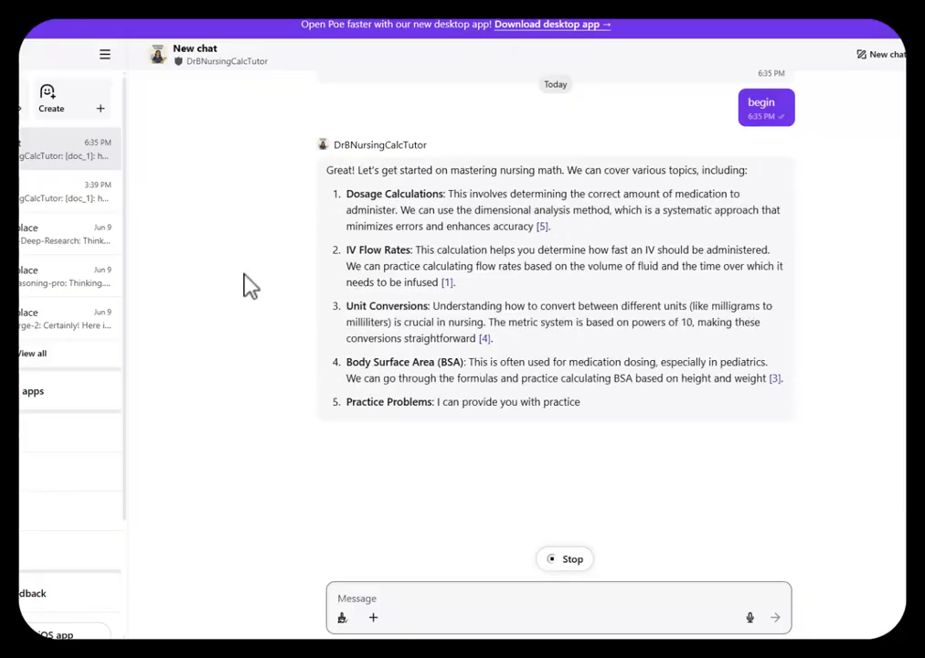
scroll(592, 213, down, 1)
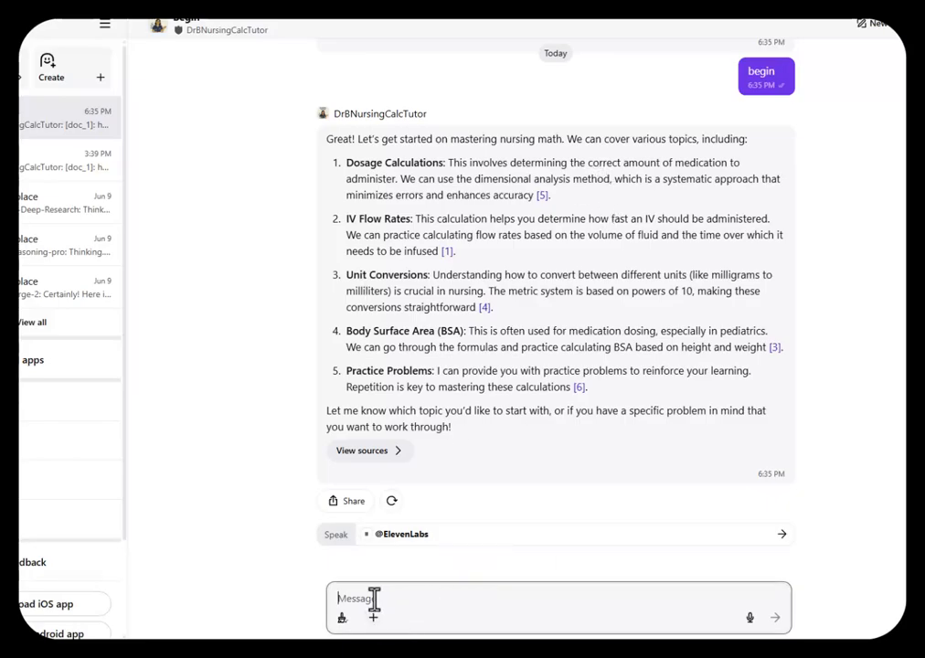
text(1)
key(Return)
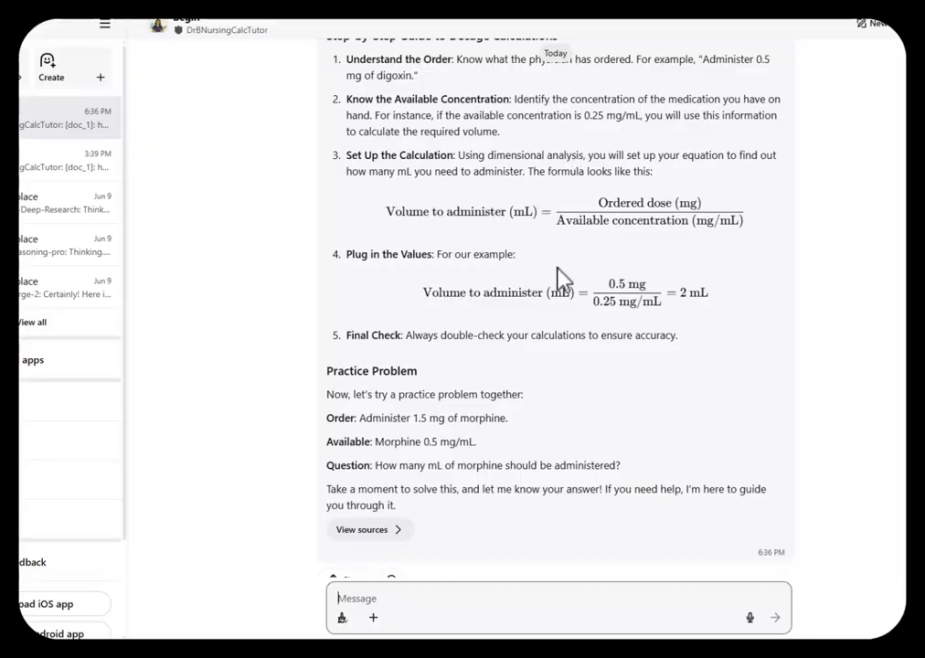
Step: Examine the tutor's step-by-step dosage calculation guide and practice problem, and go back to its list of topics
scroll(558, 279, up, 1)
scroll(600, 216, down, 1)
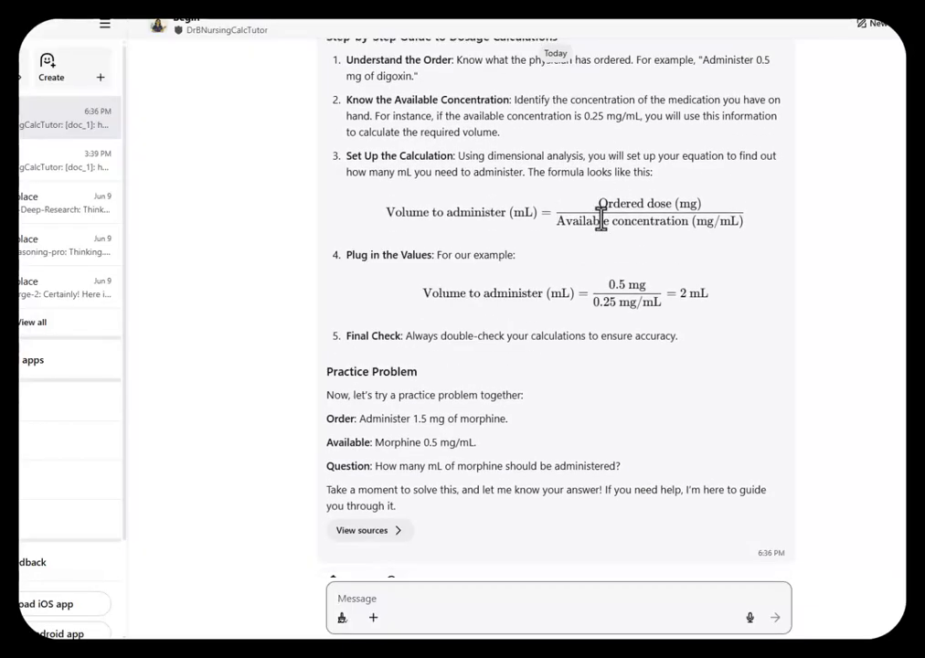
scroll(652, 381, down, 1)
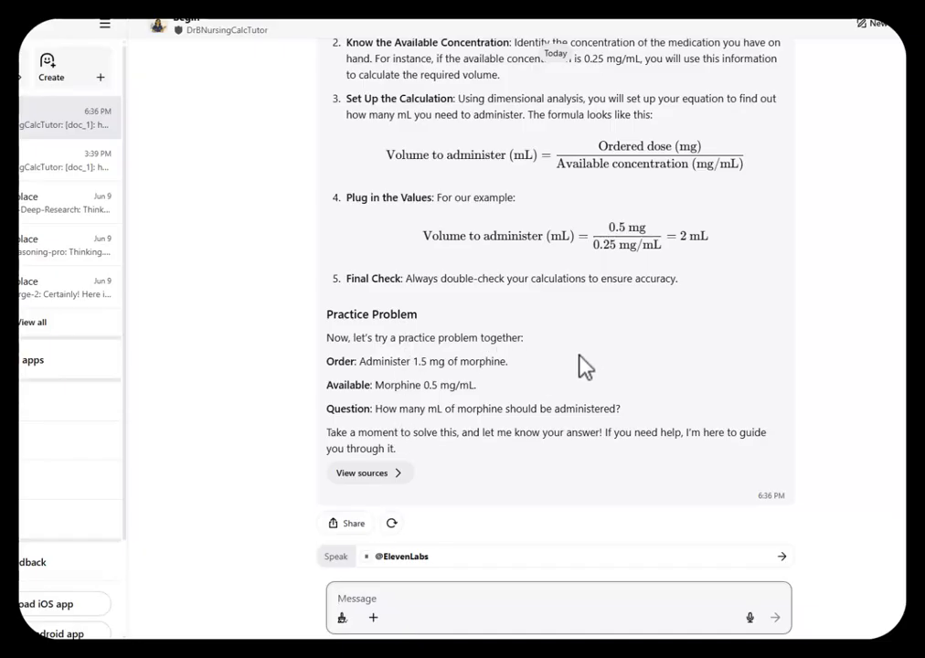
scroll(572, 407, up, 2)
scroll(572, 407, down, 2)
scroll(572, 407, up, 2)
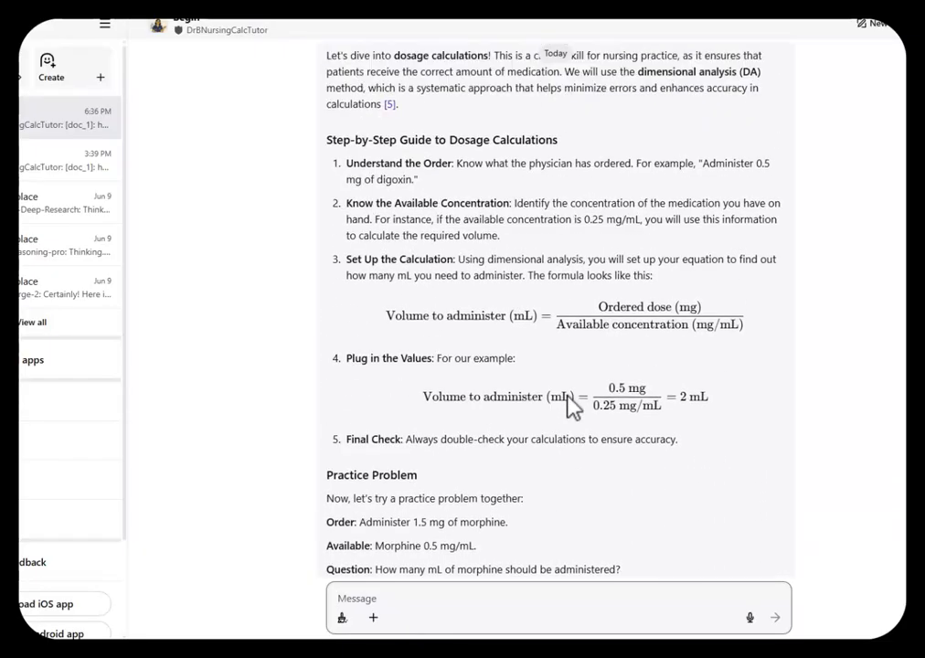
scroll(570, 405, up, 2)
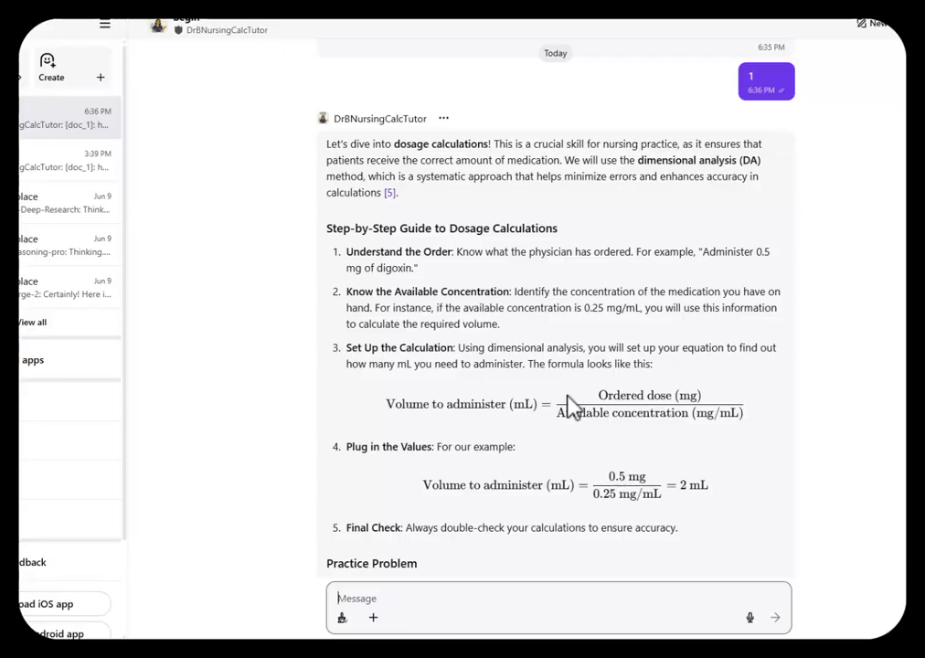
scroll(466, 393, up, 10)
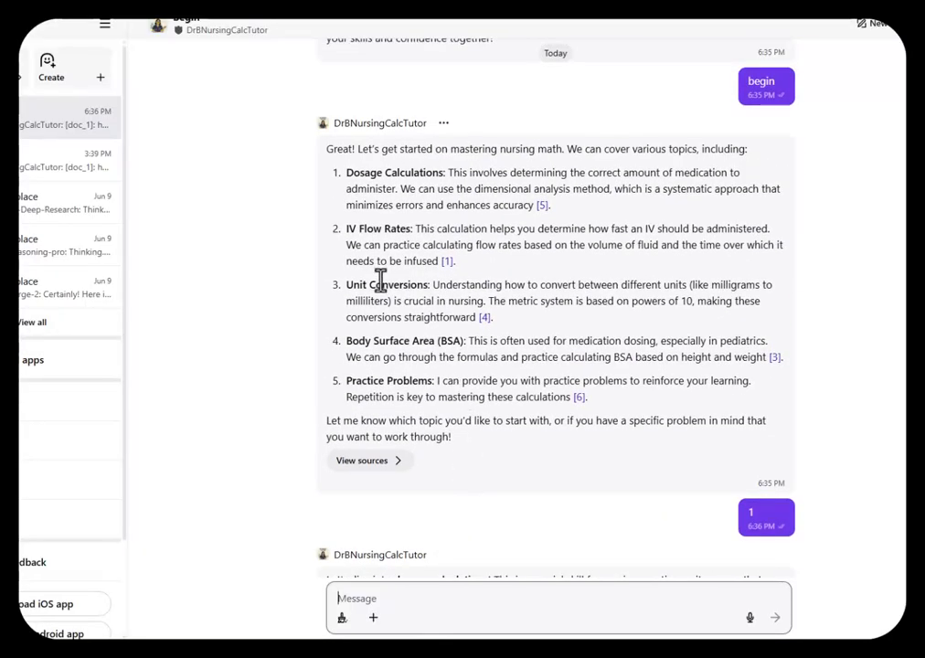
Step: Review the dosage calculation steps and worked digoxin example again, and return to the bot's profile and greeting at the start of the chat
scroll(413, 345, down, 9)
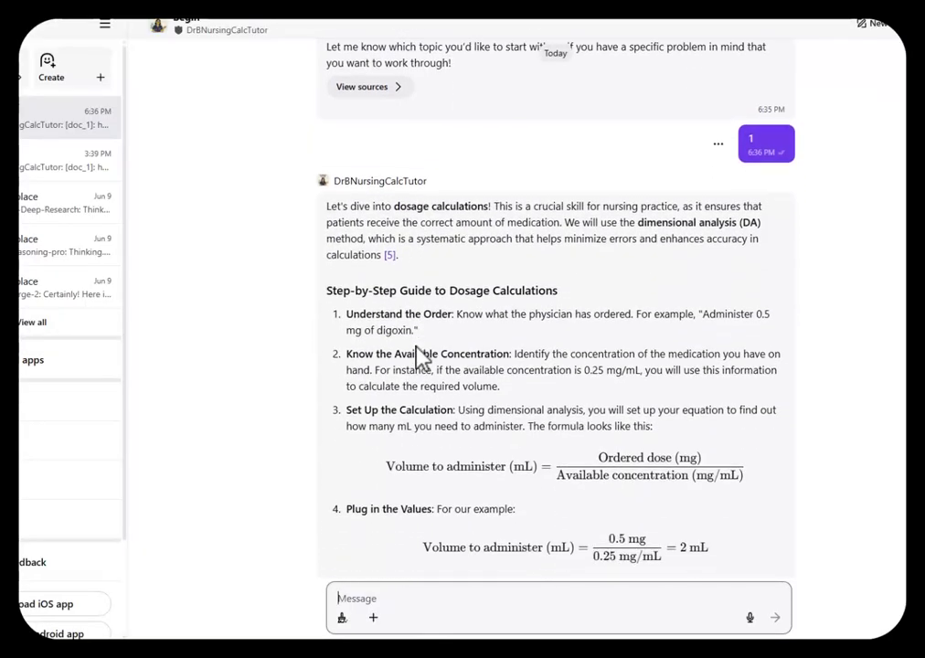
scroll(418, 357, down, 2)
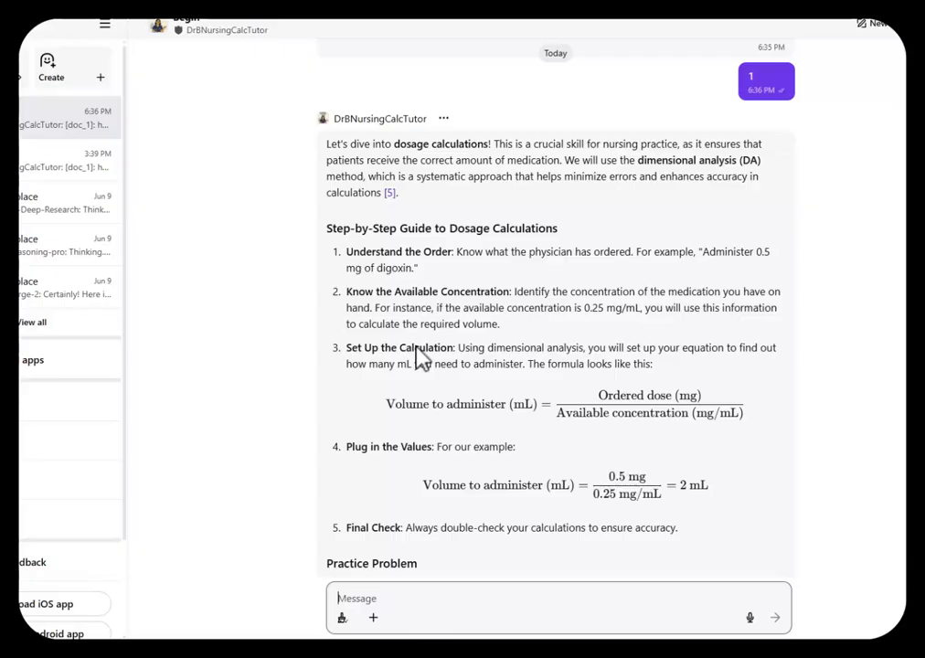
scroll(421, 358, down, 1)
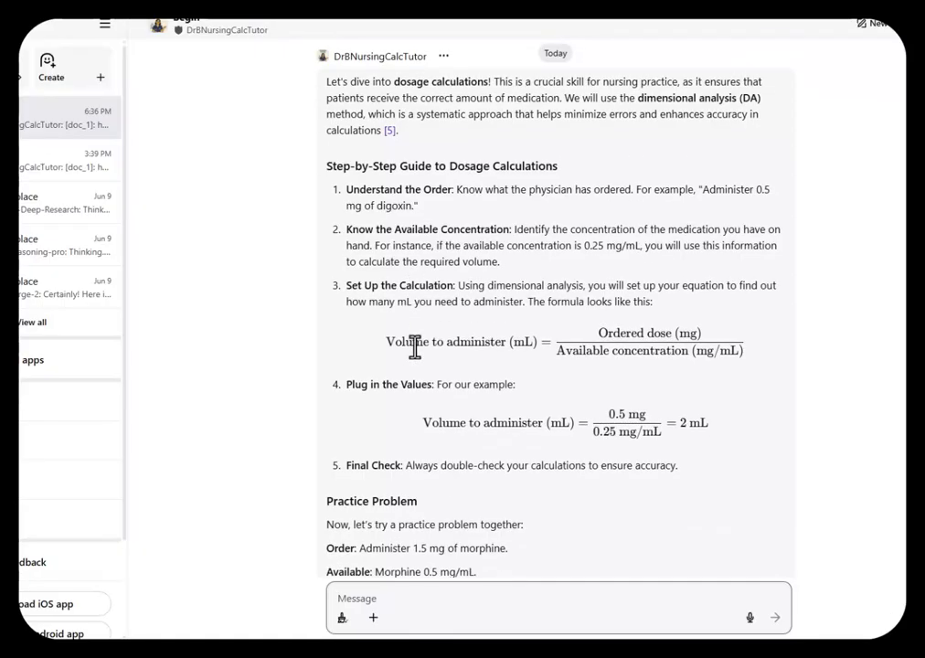
scroll(414, 345, up, 1)
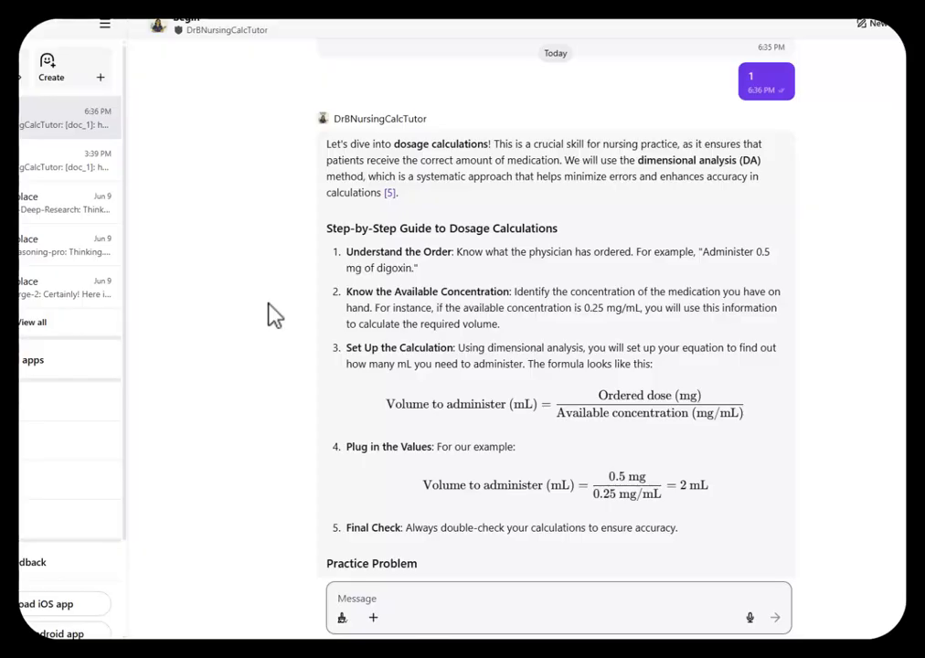
scroll(274, 316, up, 10)
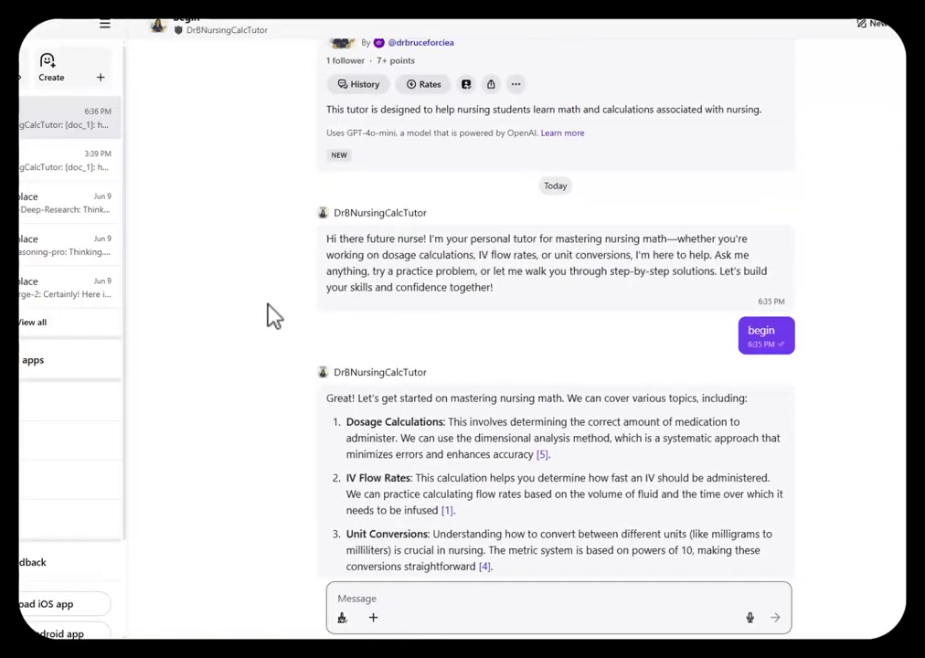
scroll(275, 316, up, 1)
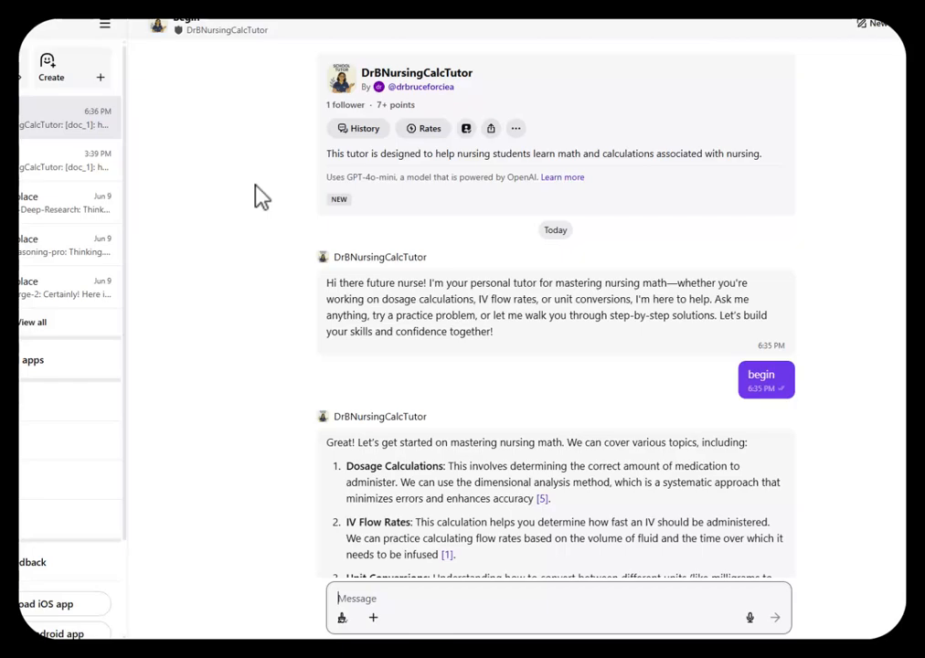